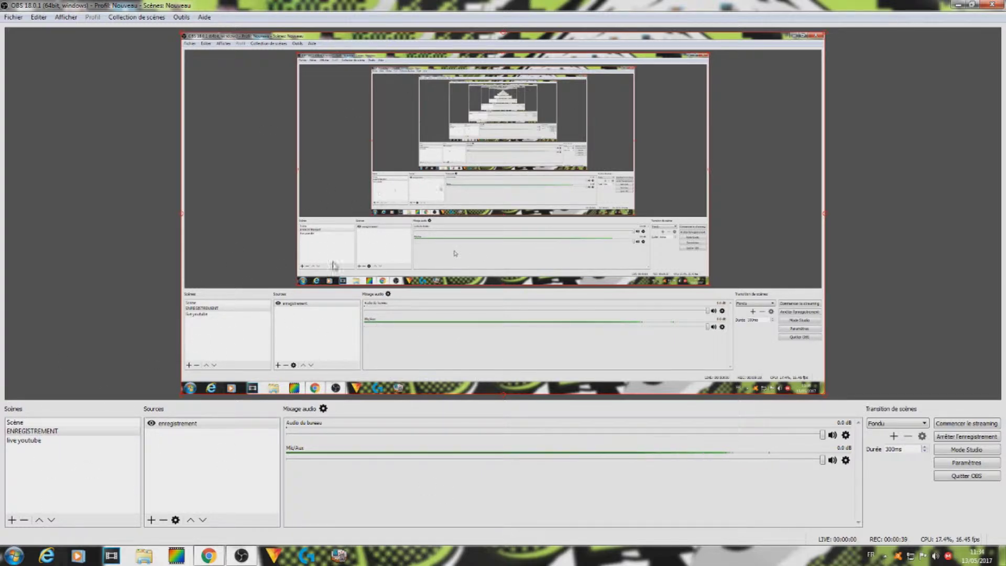
# Create a scene named "tuto" and add a screen capture source named "ghfyt" to it.
pyautogui.click(11, 520)
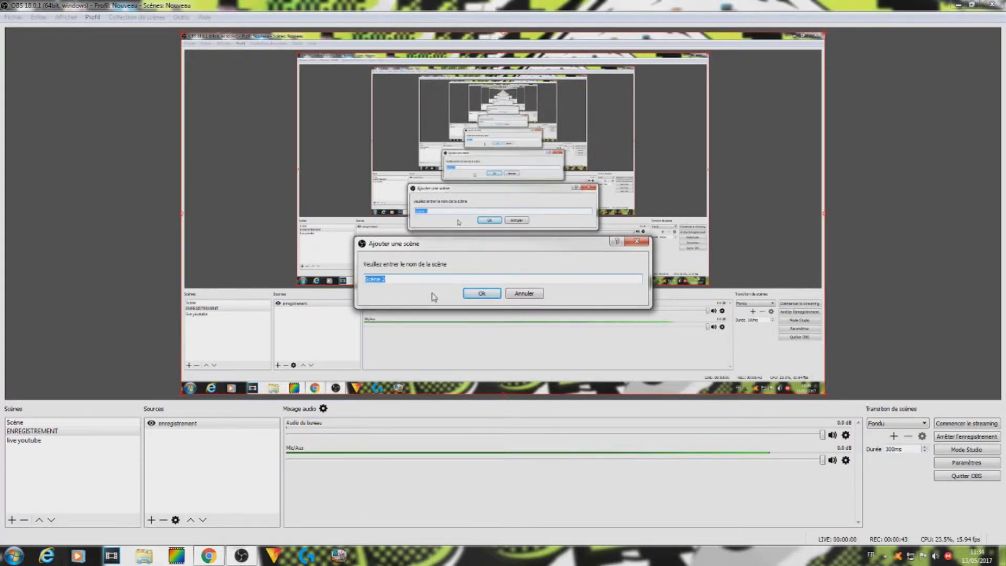
pyautogui.press('BackSpace')
pyautogui.write('tuto')
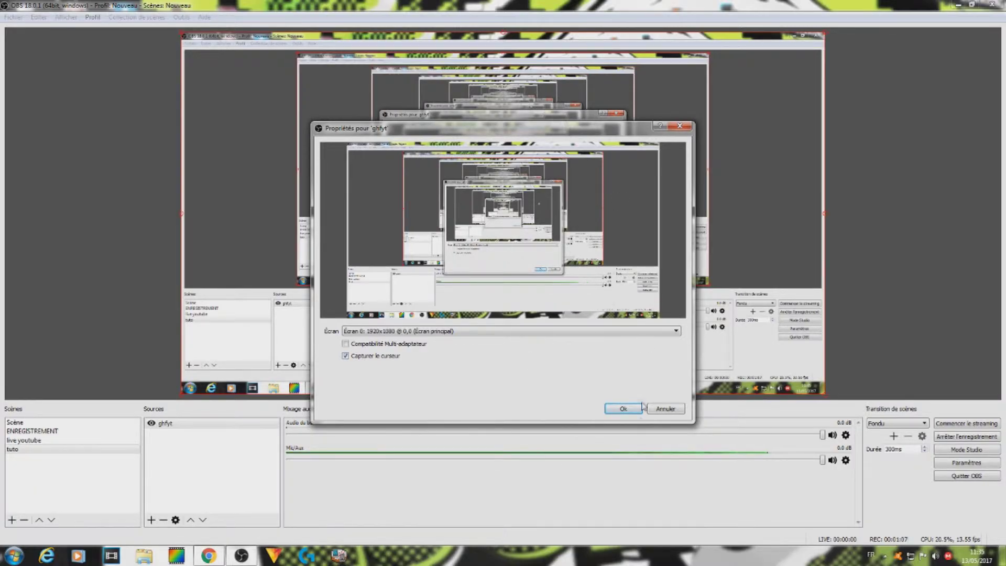
pyautogui.click(623, 409)
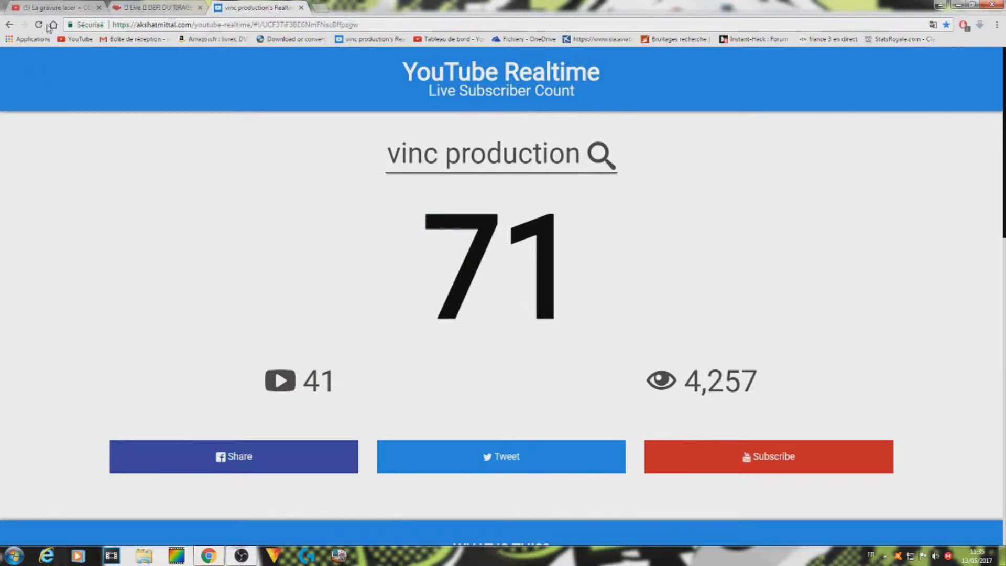
# In the browser, go to the Google home page and search for "real time youtube subscriber".
pyautogui.click(56, 24)
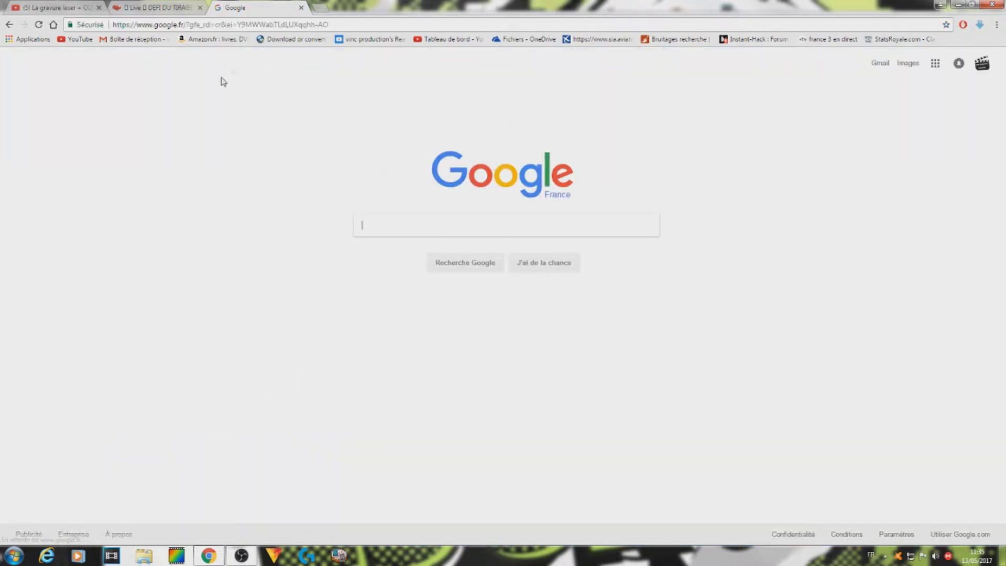
pyautogui.write('real')
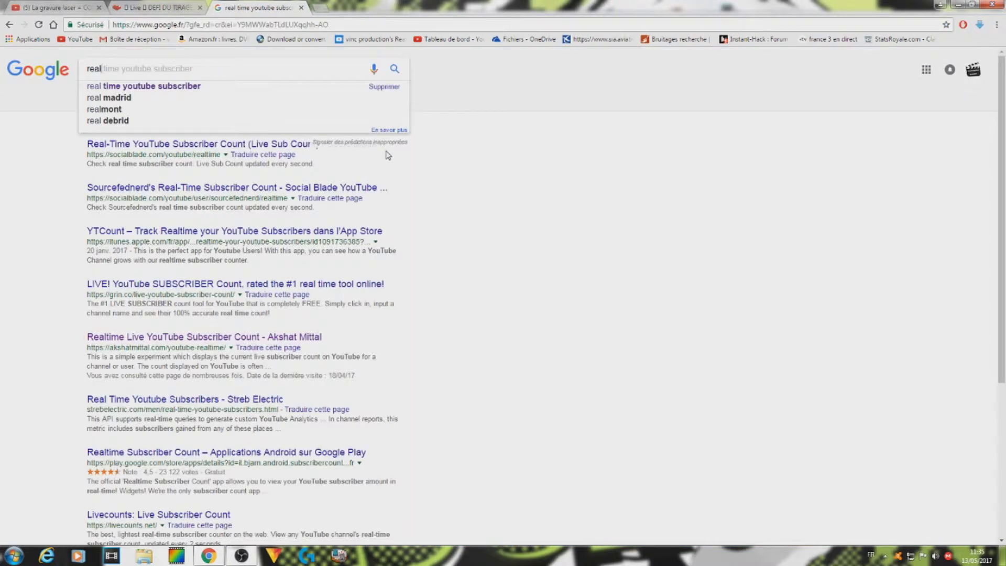
pyautogui.press('Down')
pyautogui.press('Return')
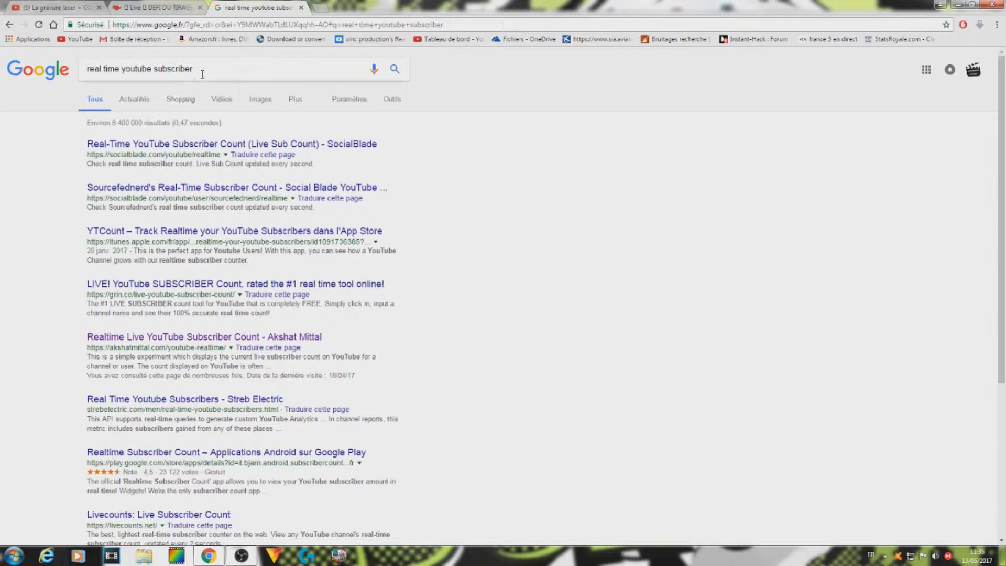
# Shorten the search to "real time youtube" and open the Realtime Live YouTube Subscriber Count result.
pyautogui.press('BackSpace')
pyautogui.press('BackSpace')
pyautogui.press('BackSpace')
pyautogui.press('BackSpace')
pyautogui.press('BackSpace')
pyautogui.press('BackSpace')
pyautogui.press('BackSpace')
pyautogui.press('BackSpace')
pyautogui.press('BackSpace')
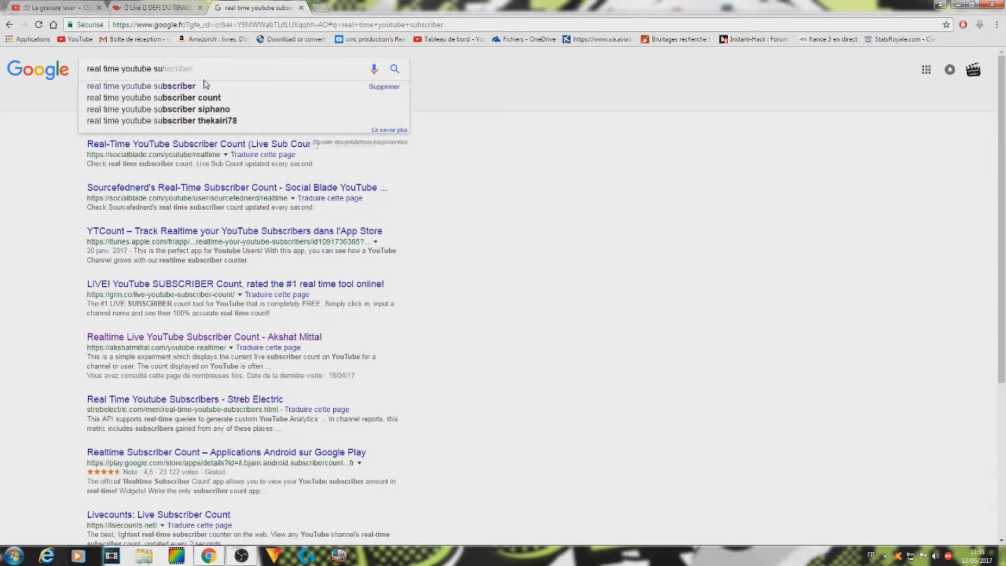
pyautogui.press('BackSpace')
pyautogui.press('Return')
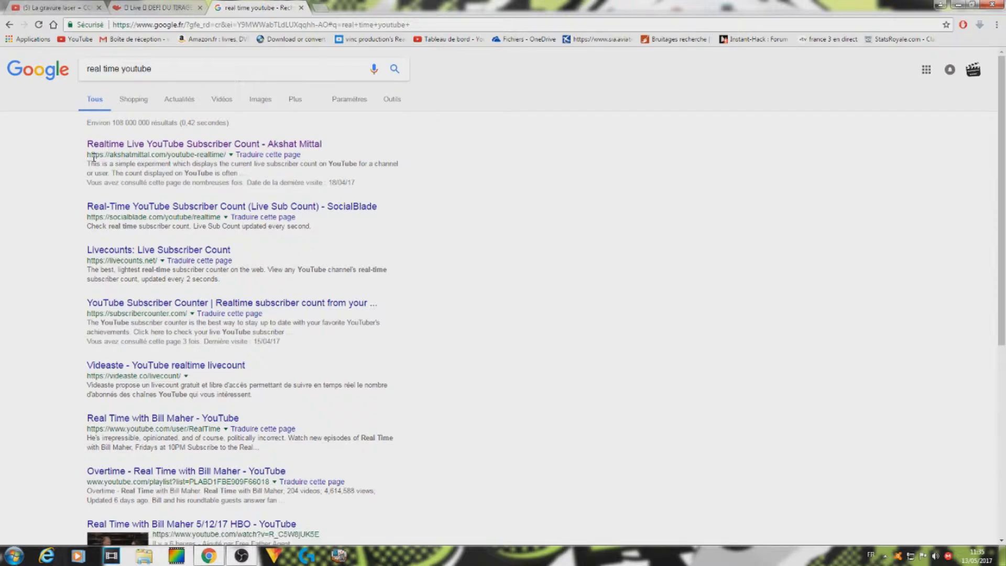
pyautogui.click(178, 146)
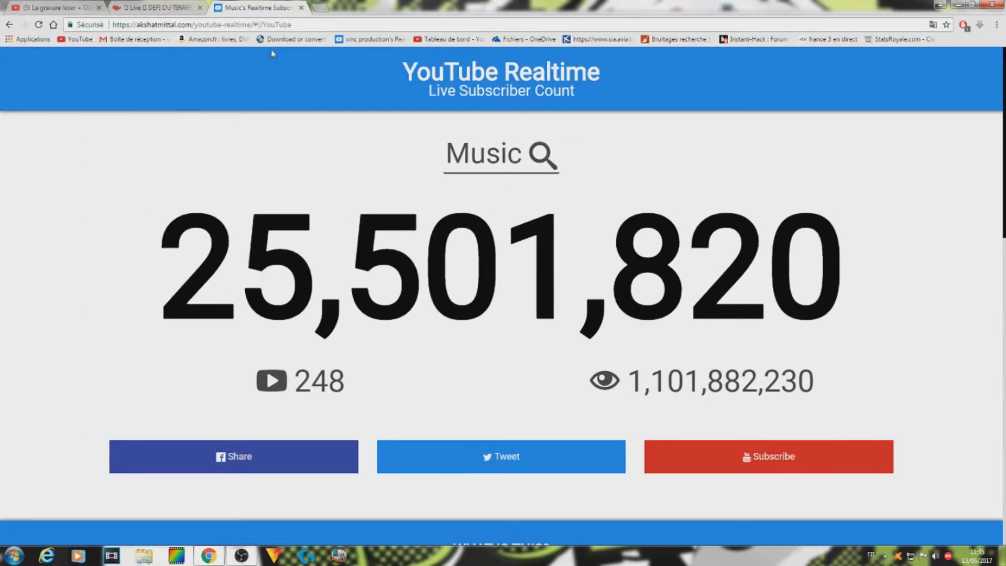
# Set the counter's user to the channel "vinc production".
pyautogui.click(502, 153)
pyautogui.press('BackSpace')
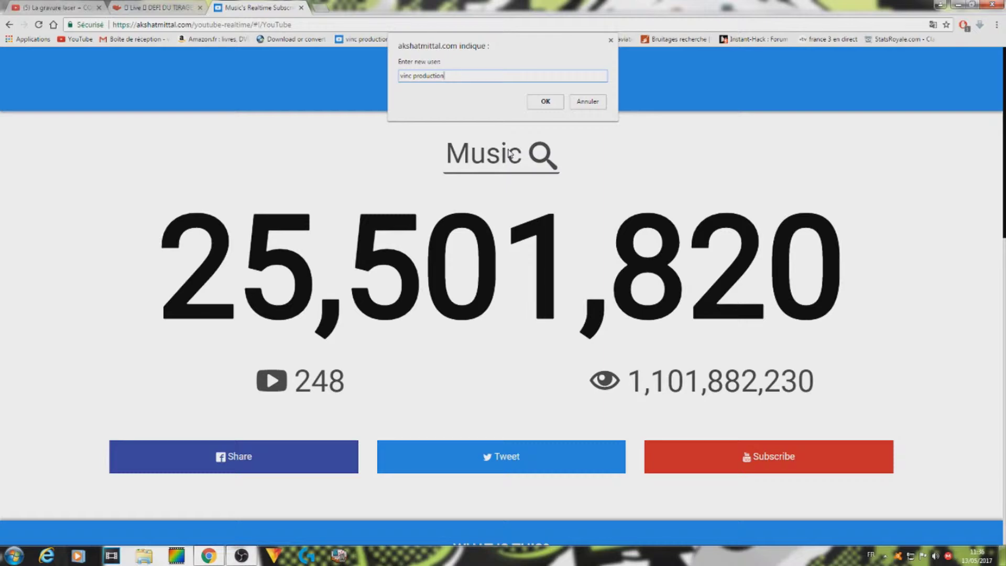
pyautogui.press('Return')
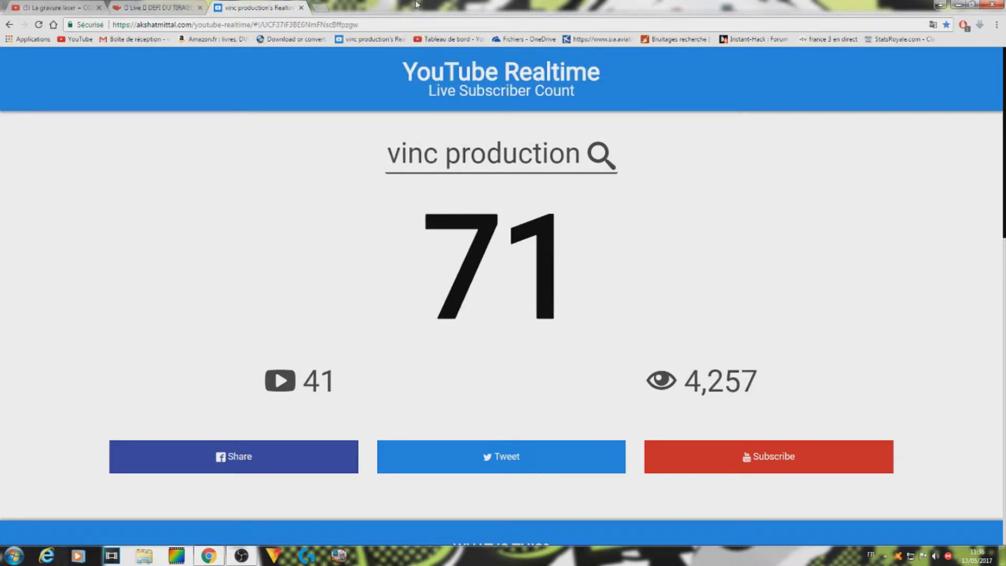
# Open YouTube in a new tab, go to Ma chaîne and select the channel ID in the page address.
pyautogui.click(319, 8)
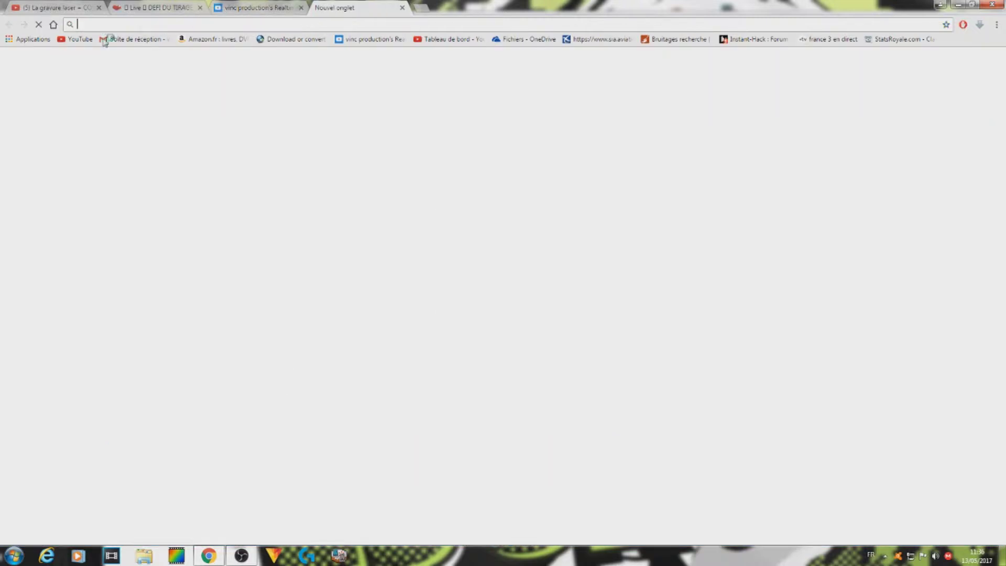
pyautogui.click(79, 39)
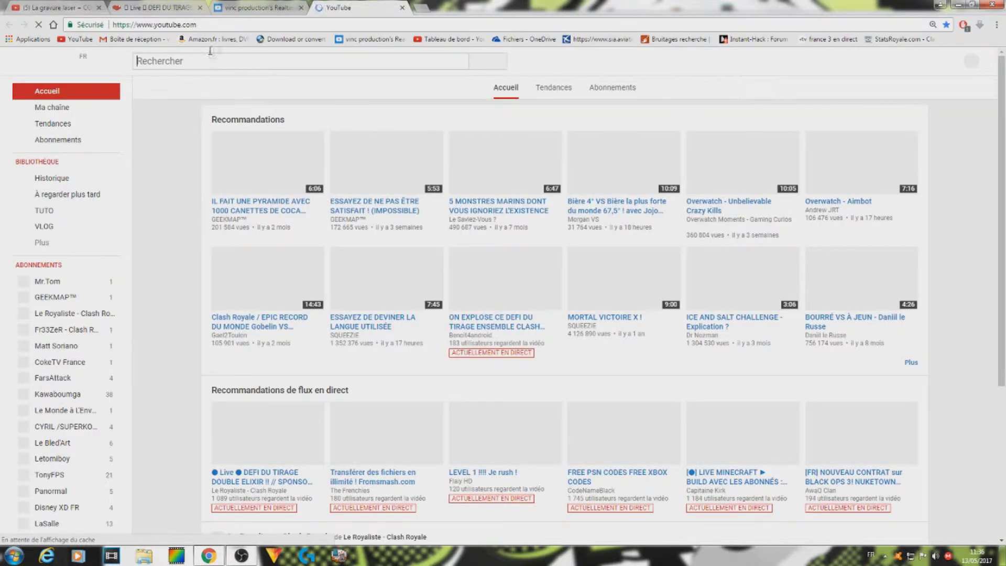
pyautogui.click(50, 109)
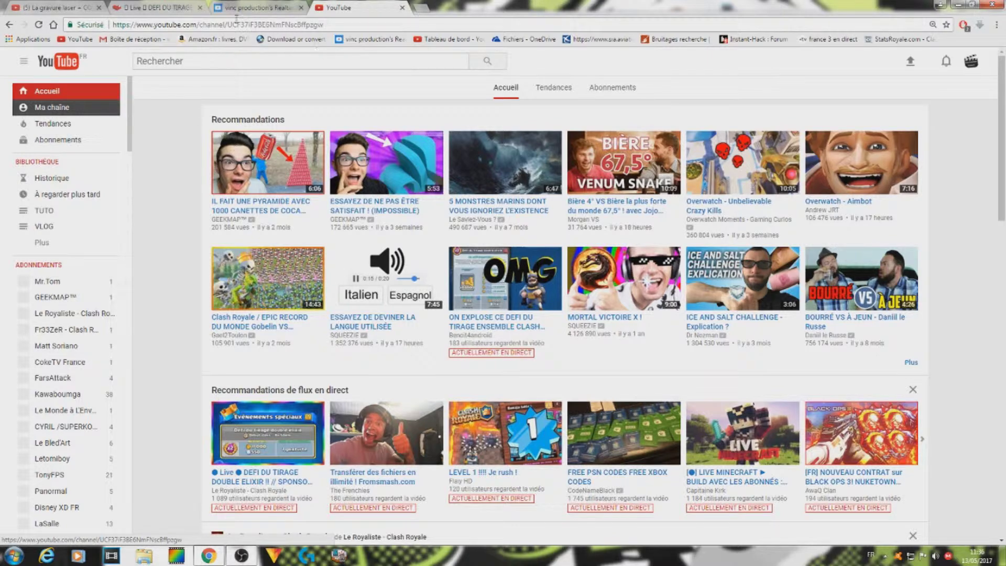
pyautogui.moveTo(332, 24); pyautogui.dragTo(314, 24)
pyautogui.moveTo(239, 27); pyautogui.dragTo(229, 25)
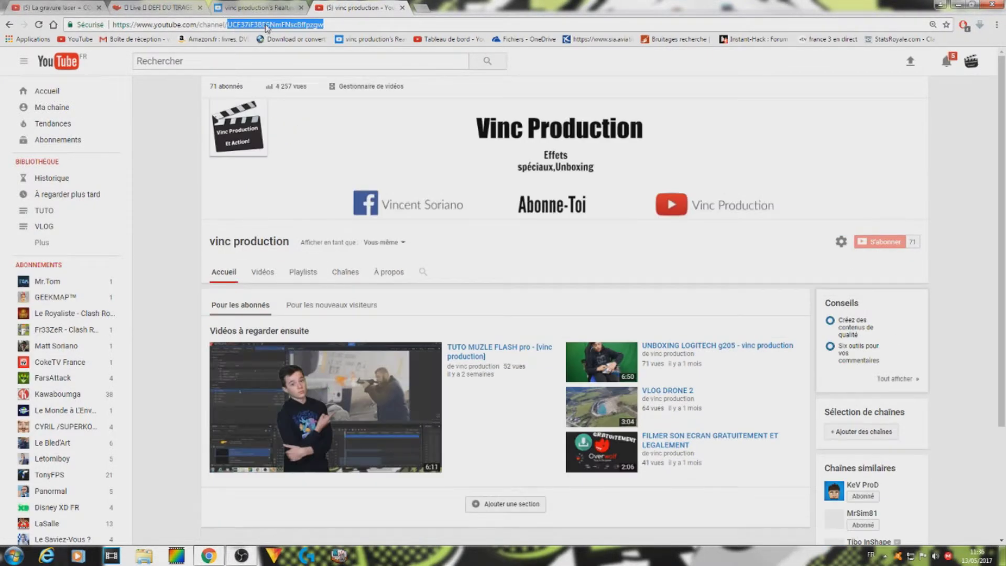
# Return to the subscriber count page and enter the YouTube channel ID as the counter's user.
pyautogui.hotkey('ctrl', 'shift', 'Tab')
pyautogui.click(482, 157)
pyautogui.hotkey('ctrl', 'c')
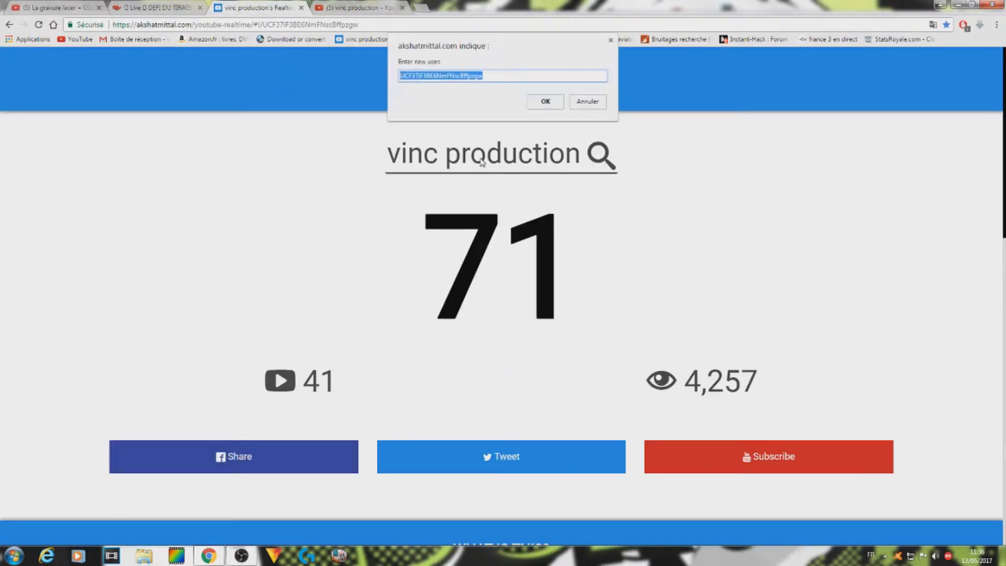
pyautogui.write('s')
pyautogui.hotkey('ctrl', 'v')
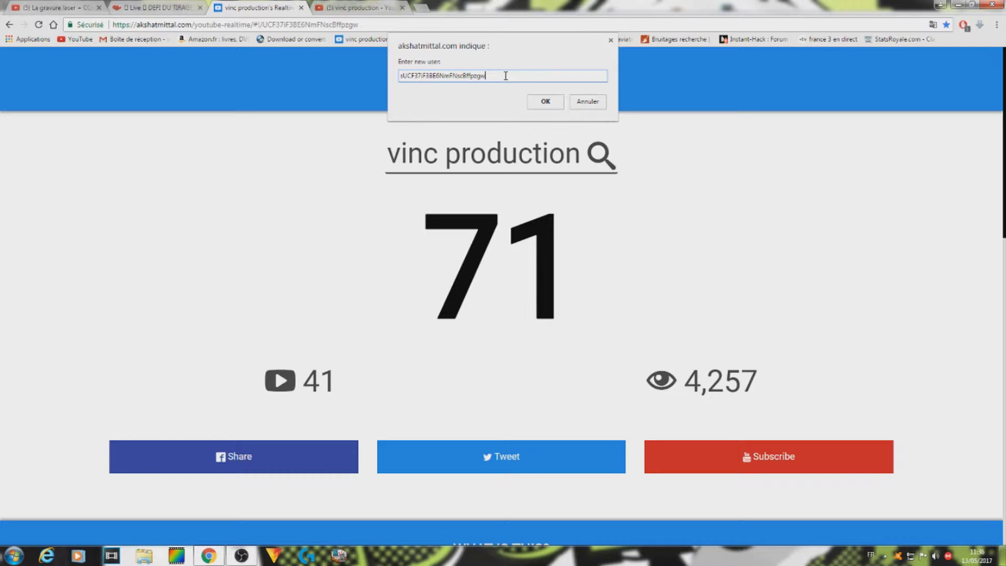
pyautogui.moveTo(505, 75); pyautogui.dragTo(400, 88)
pyautogui.hotkey('ctrl', 'c')
pyautogui.press('BackSpace')
pyautogui.hotkey('ctrl', 'v')
pyautogui.click(542, 102)
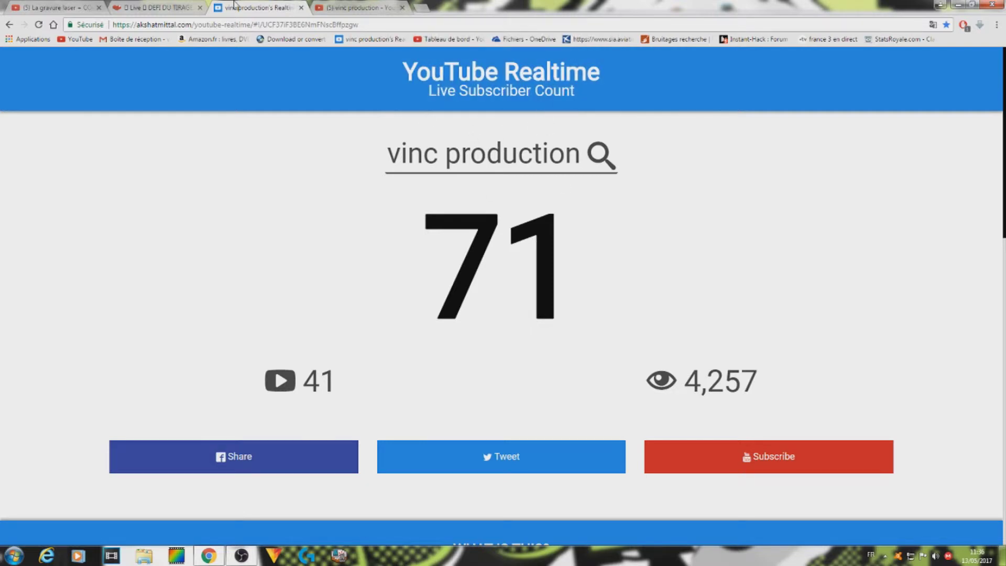
# Switch to OBS and add a new BrowserSource named "compter" to the tuto scene.
pyautogui.click(241, 555)
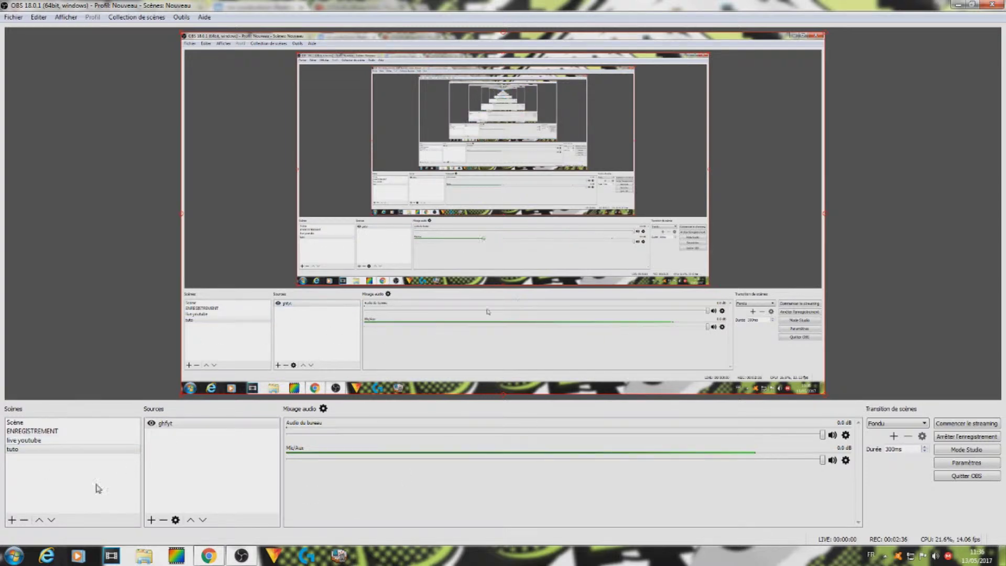
pyautogui.click(53, 431)
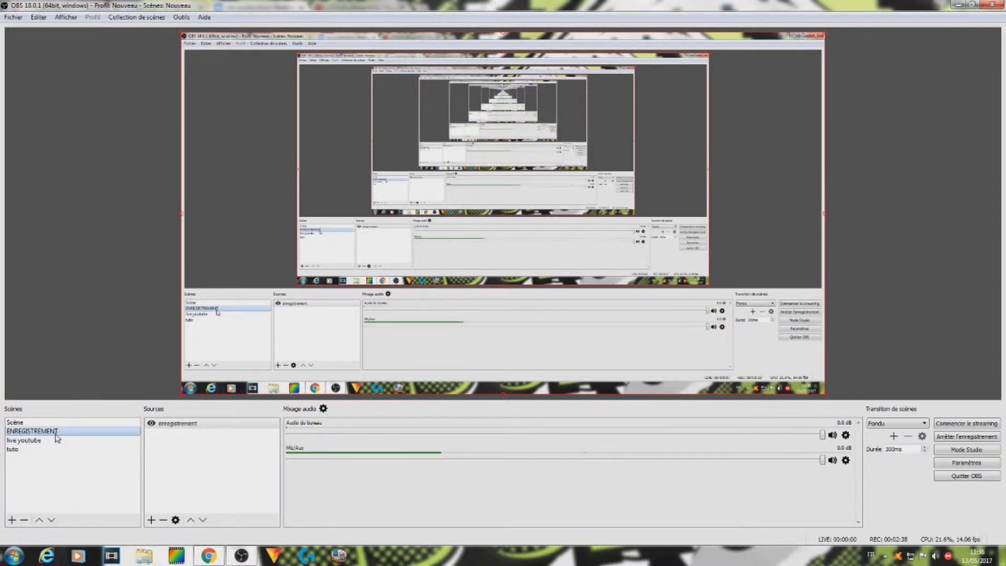
pyautogui.click(44, 452)
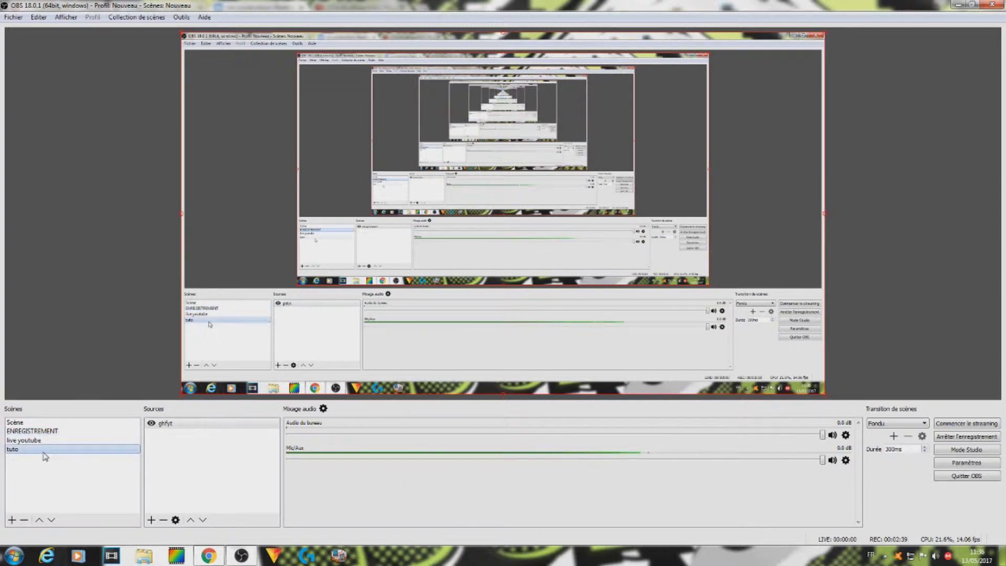
pyautogui.click(150, 521)
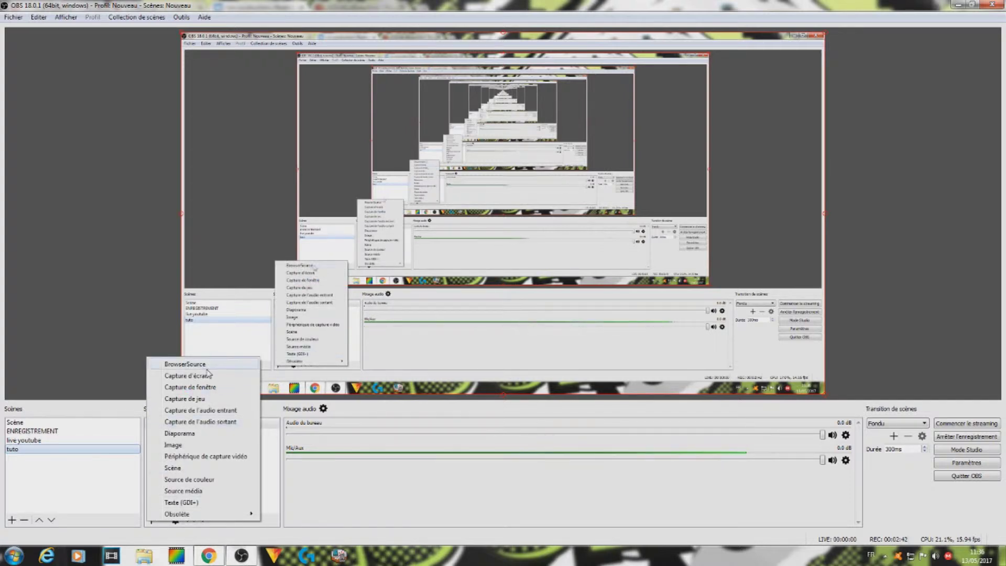
pyautogui.click(208, 373)
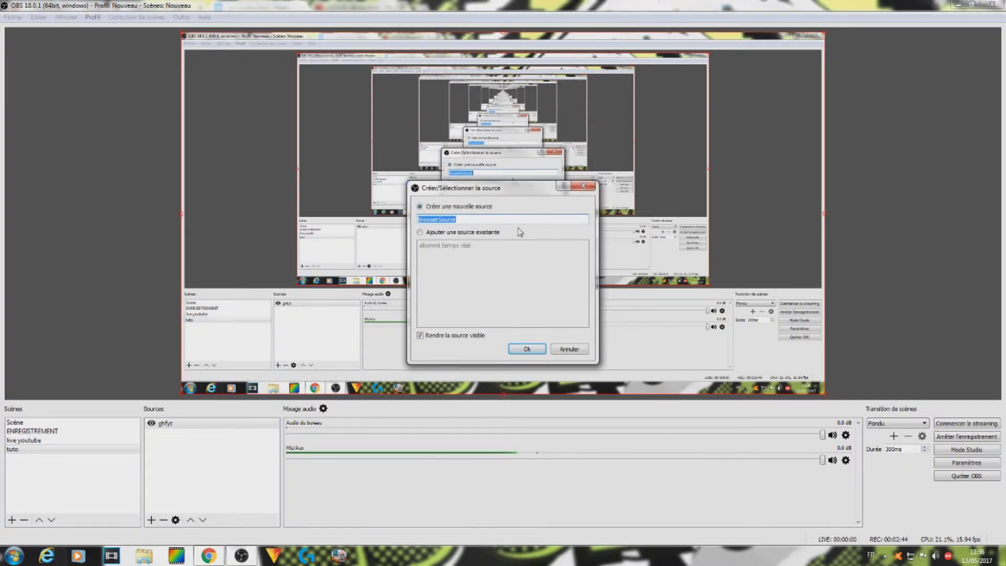
pyautogui.press('BackSpace')
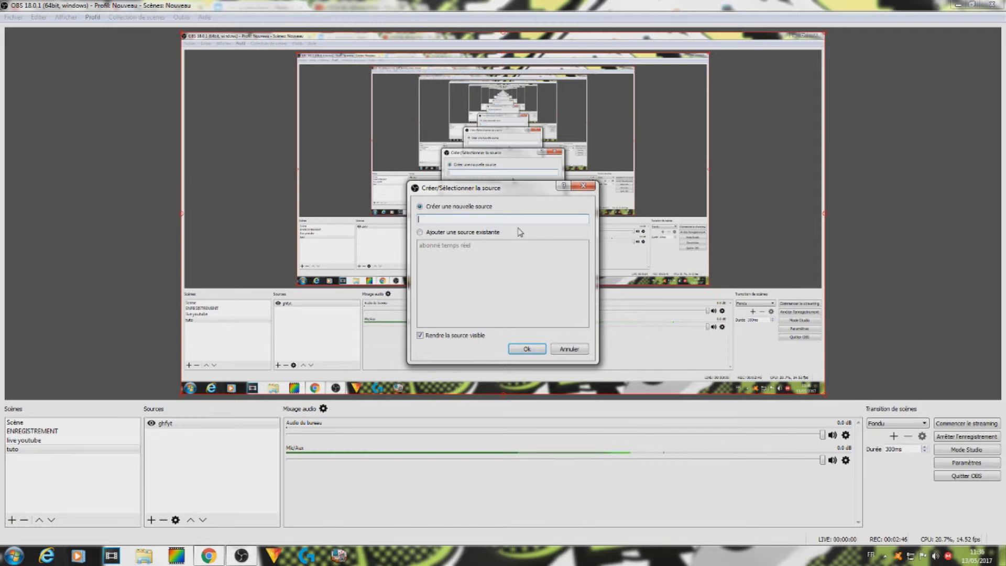
pyautogui.write('compter')
pyautogui.click(526, 348)
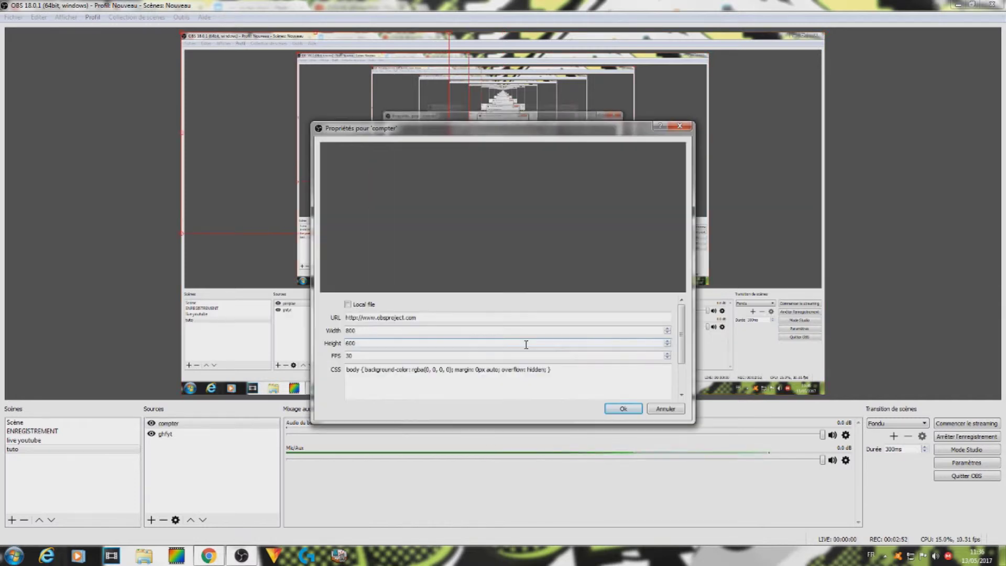
# Replace the compter source's URL with the channel's akshatmittal.com/youtube-realtime counter address and accept the properties.
pyautogui.tripleClick(433, 317)
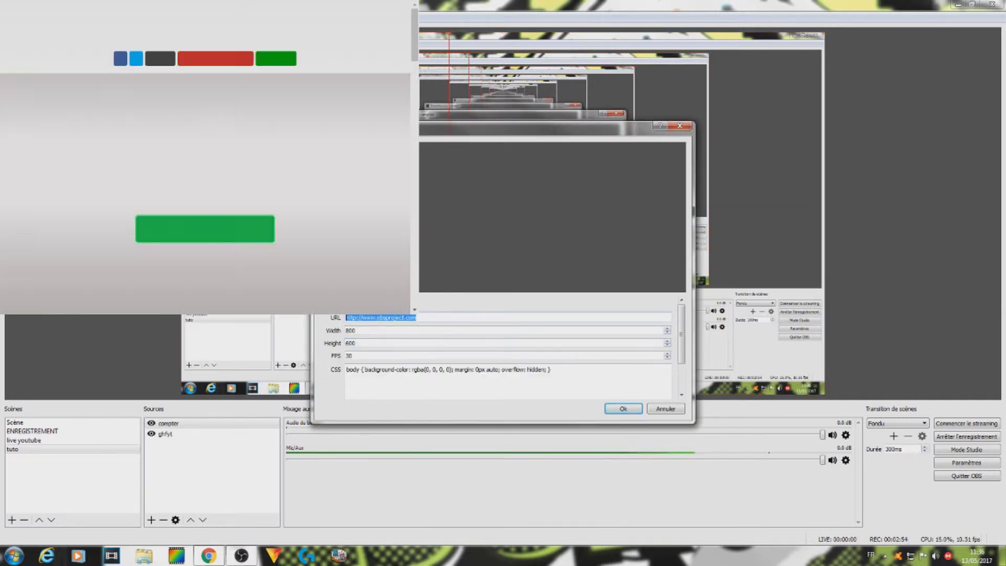
pyautogui.press('BackSpace')
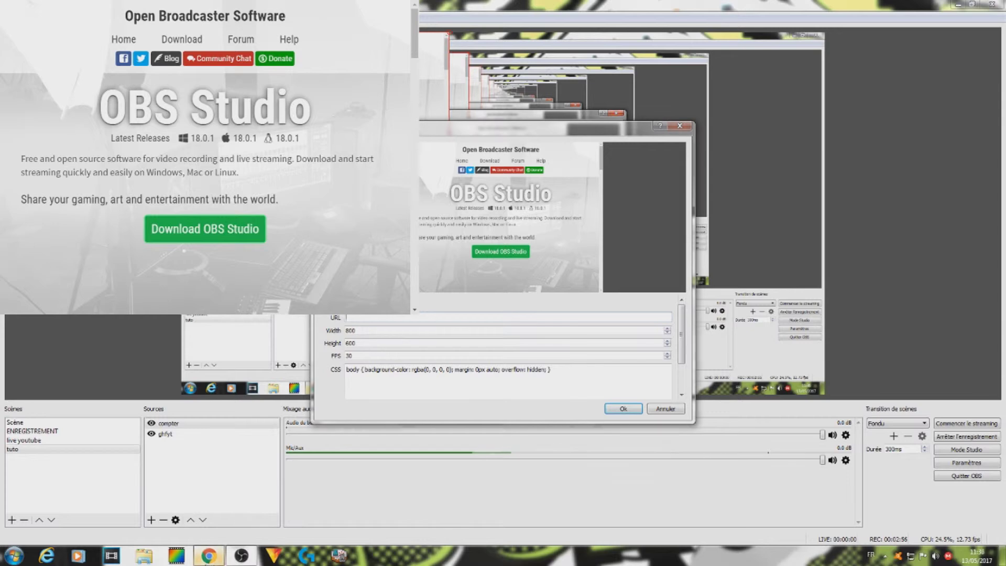
pyautogui.hotkey('alt', 'Tab')
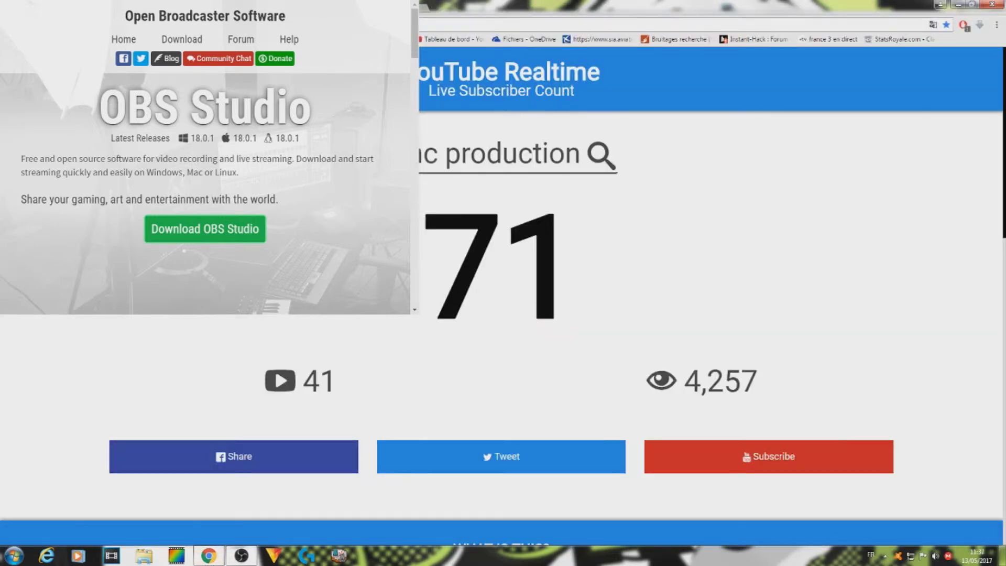
pyautogui.click(241, 555)
pyautogui.write('https://akshatmittal.com/youtube-realtime/#!/UCF37iF3EE6NmFNscBffpzgw')
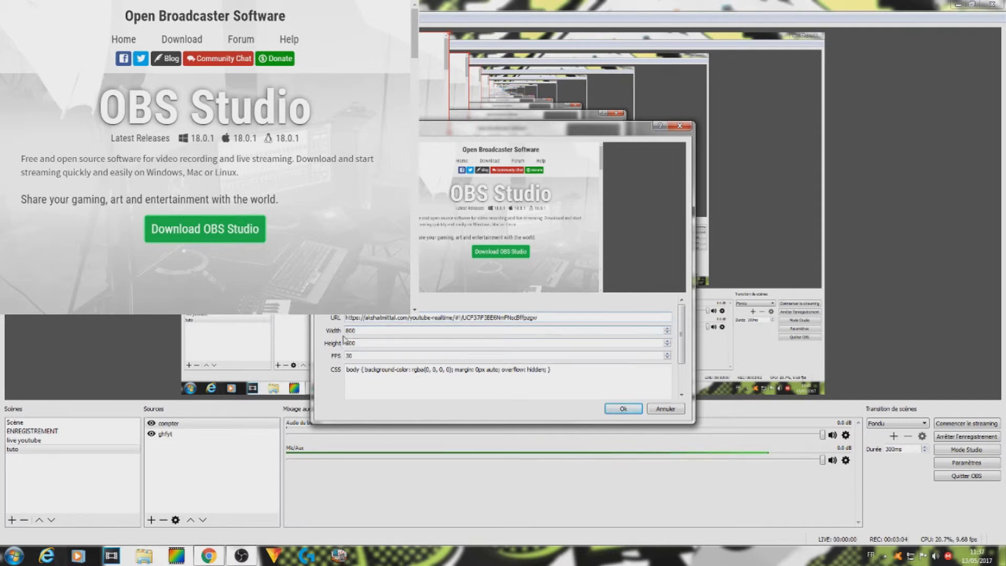
pyautogui.click(619, 409)
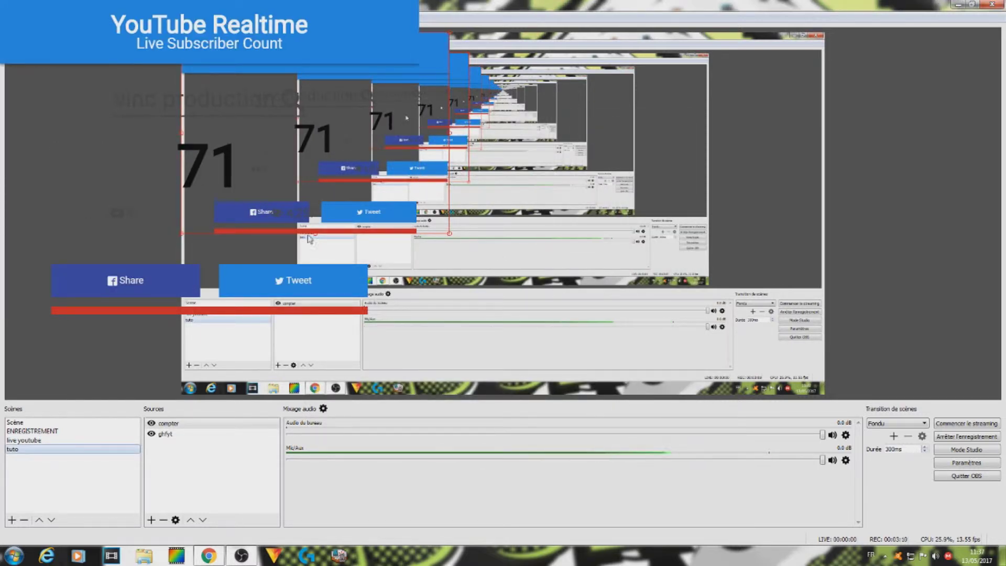
# Check the counter page in the browser, then enlarge the compter source in the OBS preview to about 60% of the canvas width.
pyautogui.hotkey('alt', 'Tab')
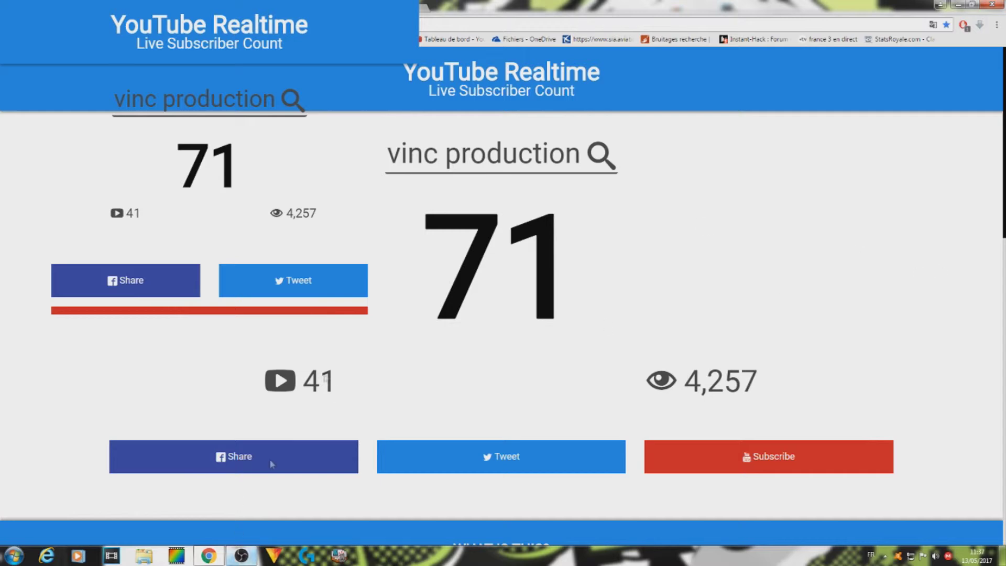
pyautogui.click(241, 555)
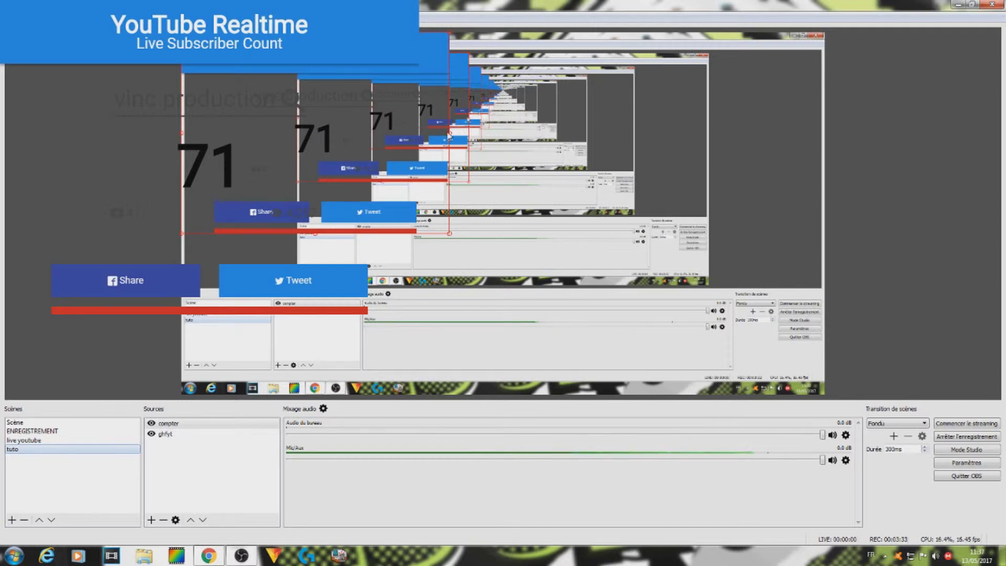
pyautogui.moveTo(449, 135); pyautogui.dragTo(570, 176)
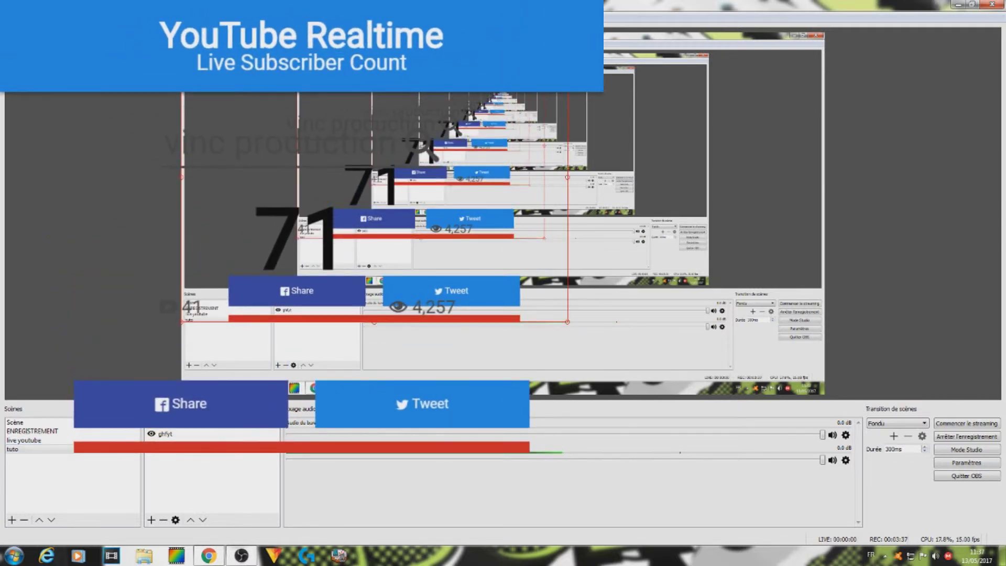
pyautogui.moveTo(374, 31); pyautogui.dragTo(373, 3)
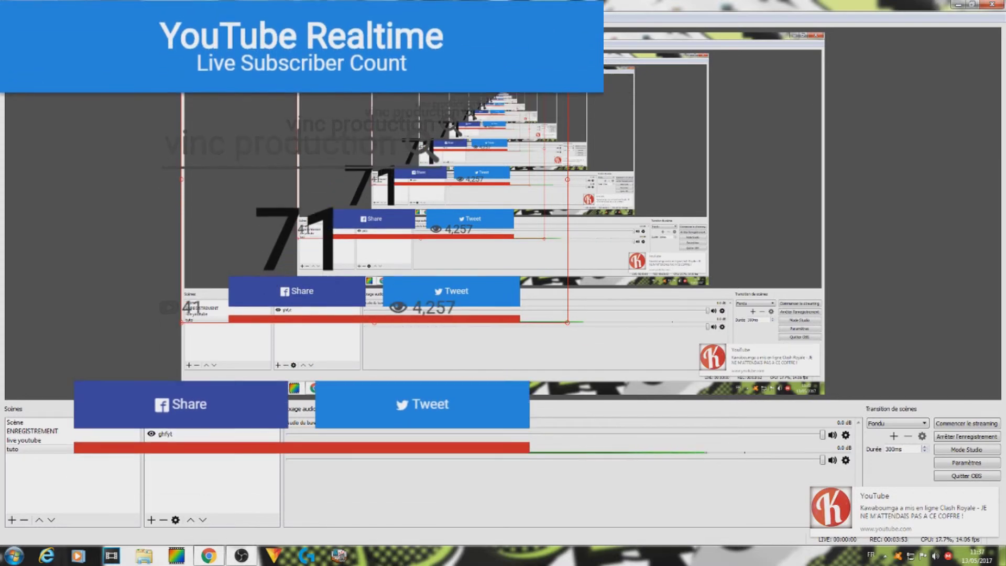
# Crop all four sides of the compter source down to the subscriber number and move it toward the canvas's upper-left corner.
pyautogui.moveTo(374, 79); pyautogui.dragTo(372, 157)
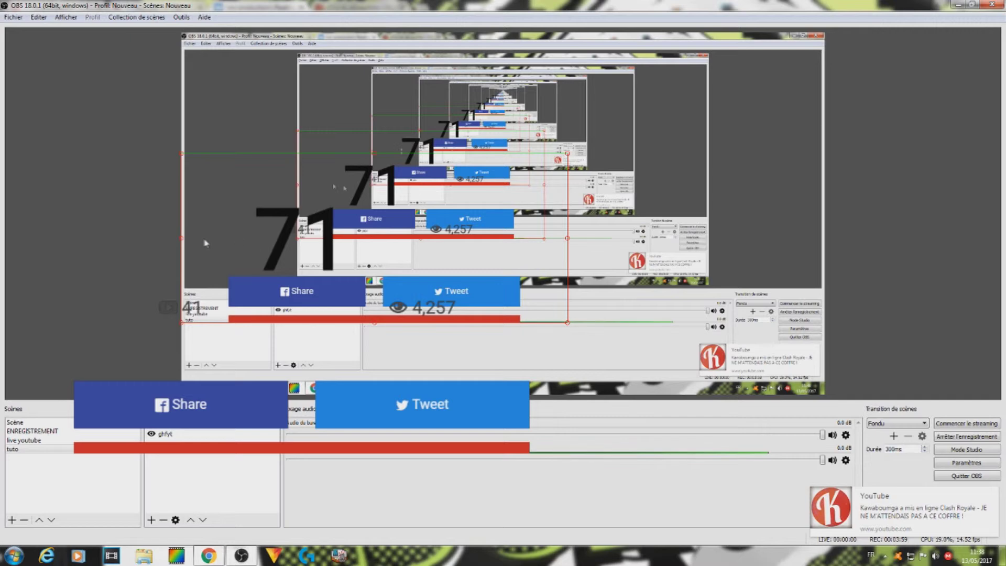
pyautogui.moveTo(183, 245); pyautogui.dragTo(236, 243)
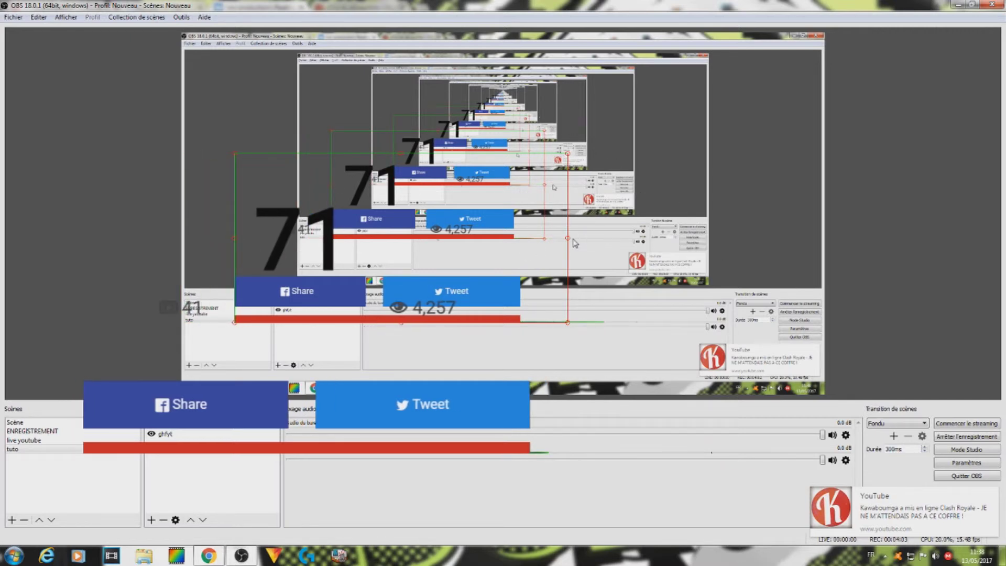
pyautogui.moveTo(571, 243); pyautogui.dragTo(451, 237)
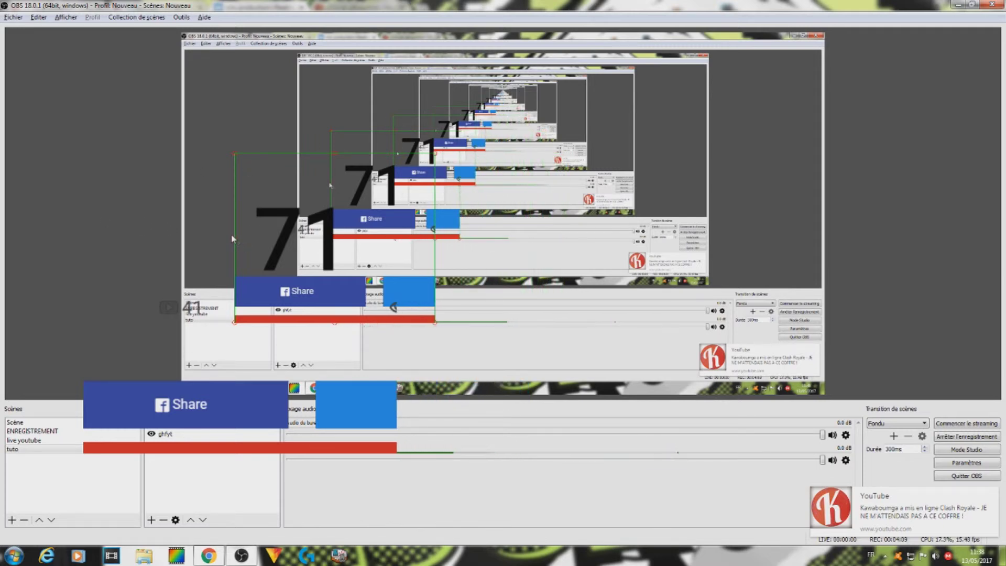
pyautogui.moveTo(233, 238); pyautogui.dragTo(312, 251)
pyautogui.moveTo(373, 323); pyautogui.dragTo(373, 231)
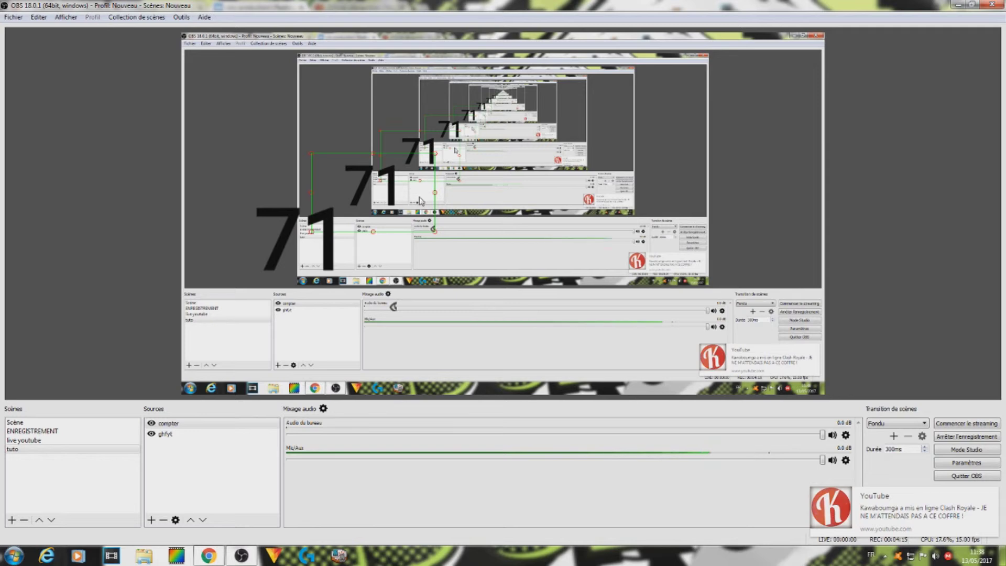
pyautogui.moveTo(365, 186); pyautogui.dragTo(297, 114)
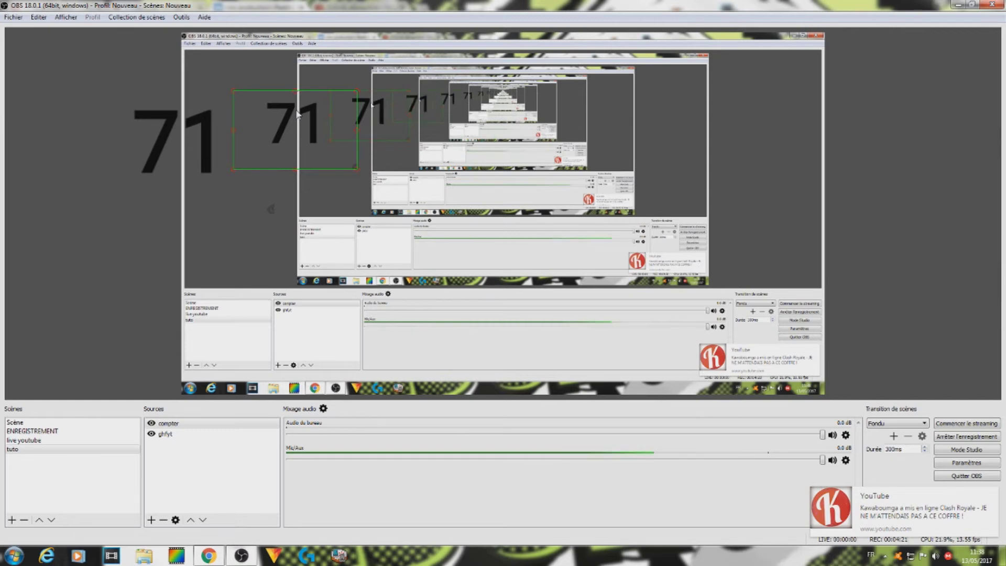